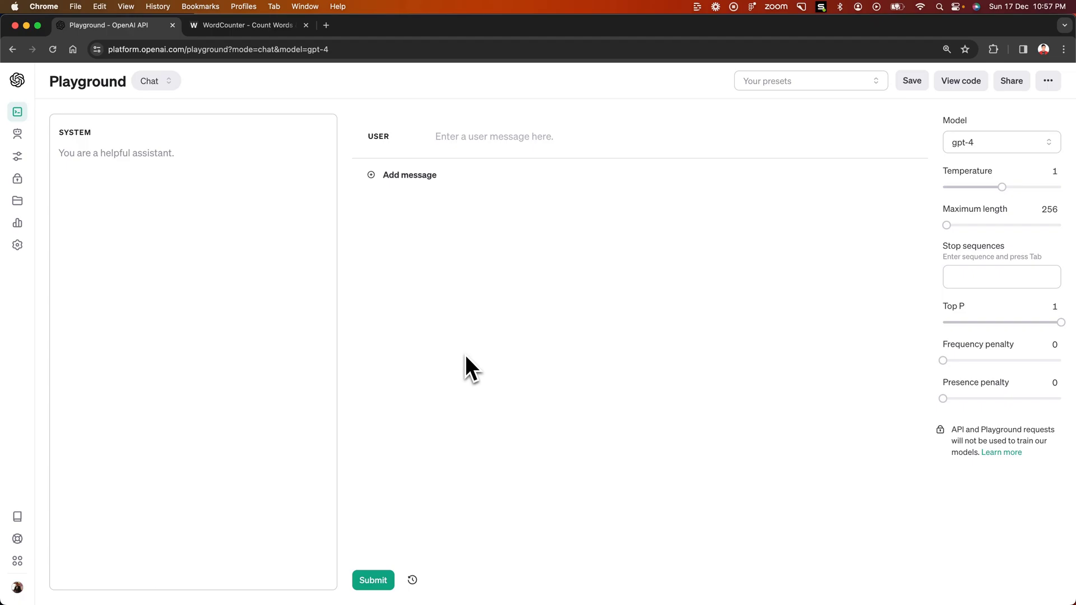
Step: Ask for a roughly 1000-word blog post with topic 'AI in marketing' and set maximum length to 3352
click(271, 250)
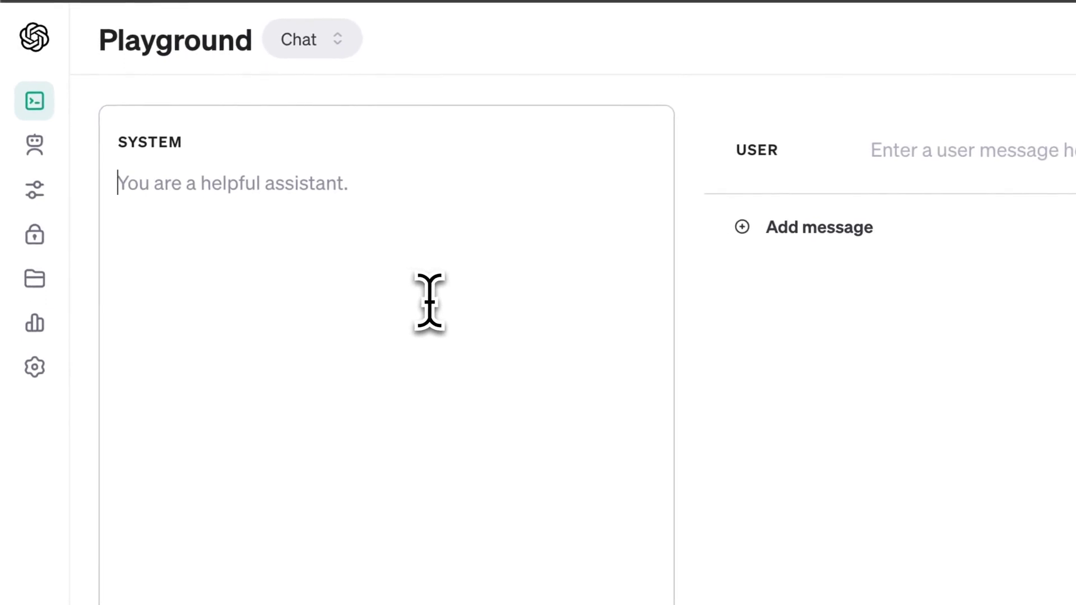
text(Write a )
text(blog post in about )
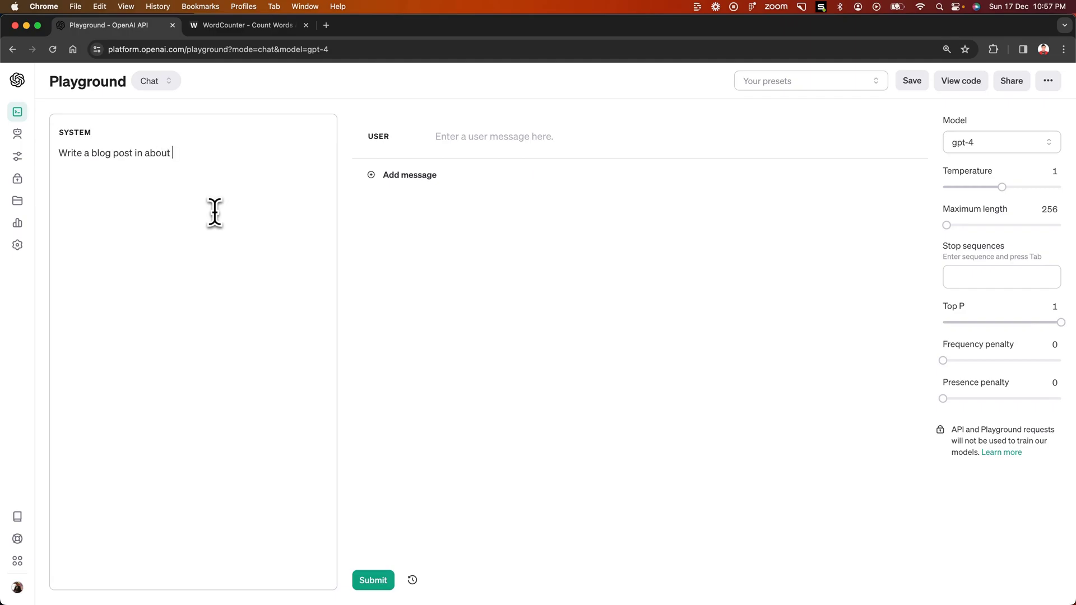
text(1000 words about the given )
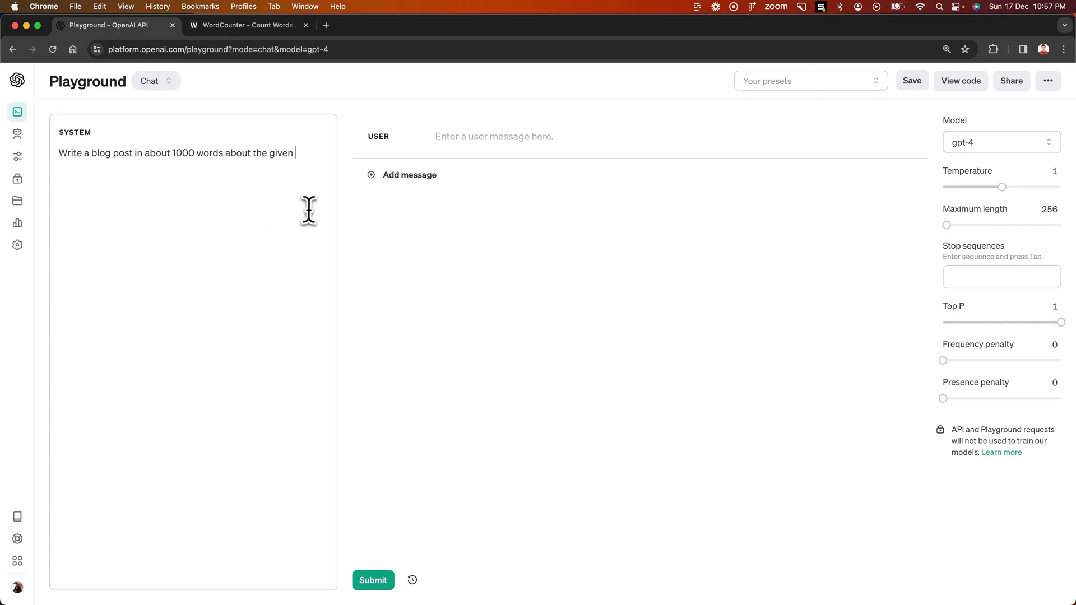
text(topic.)
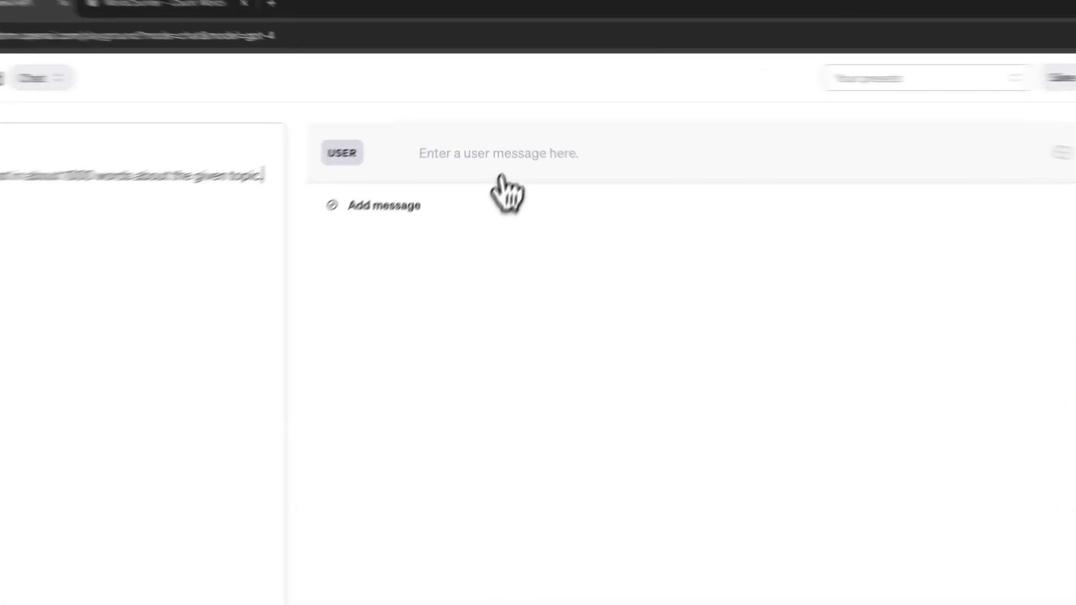
click(493, 143)
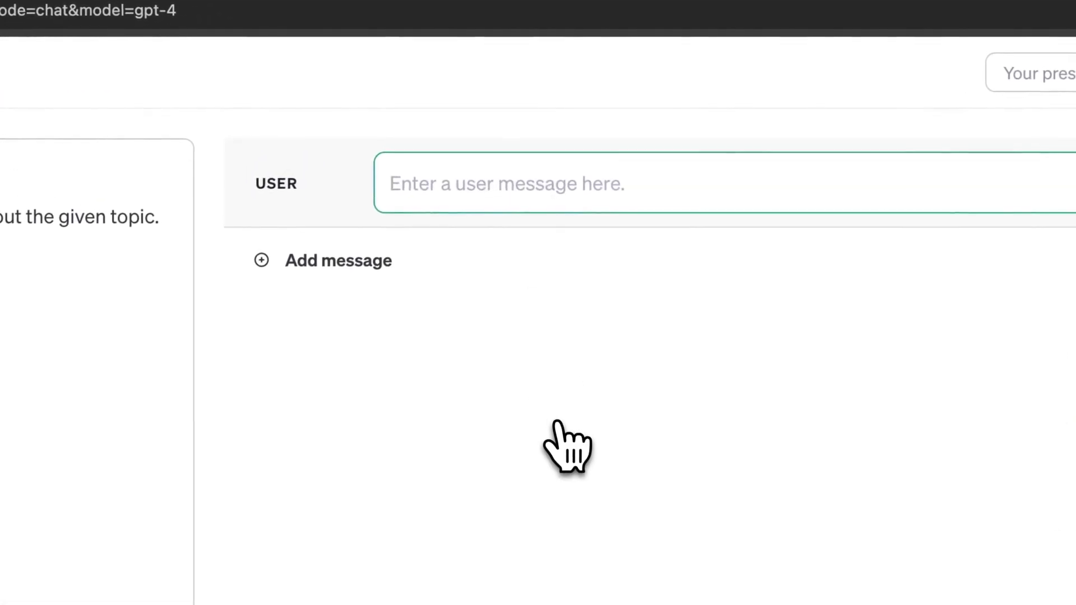
text(Topic: AI)
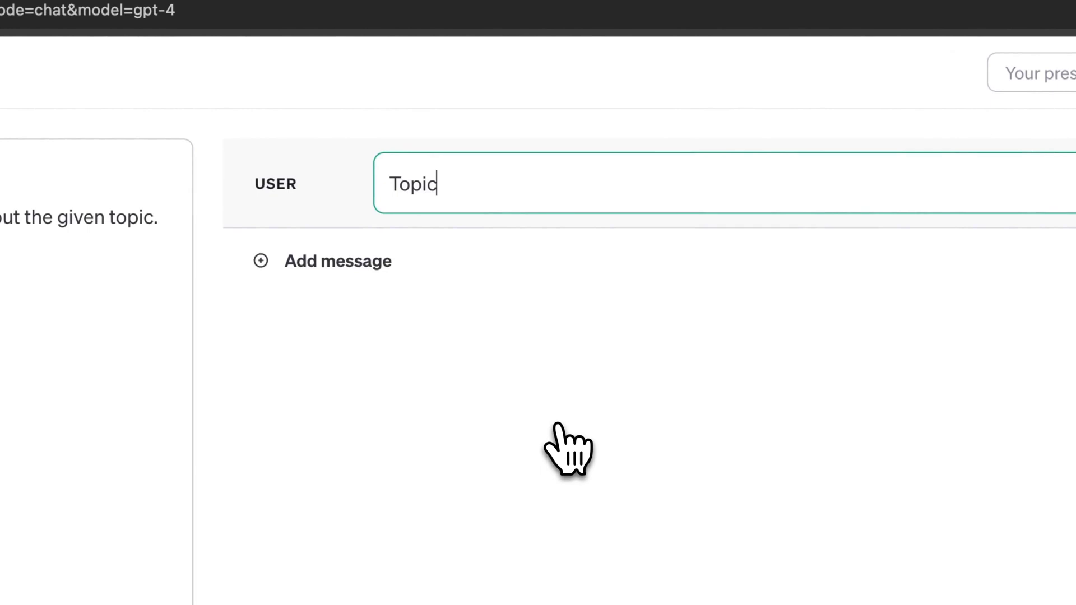
text( in marketing)
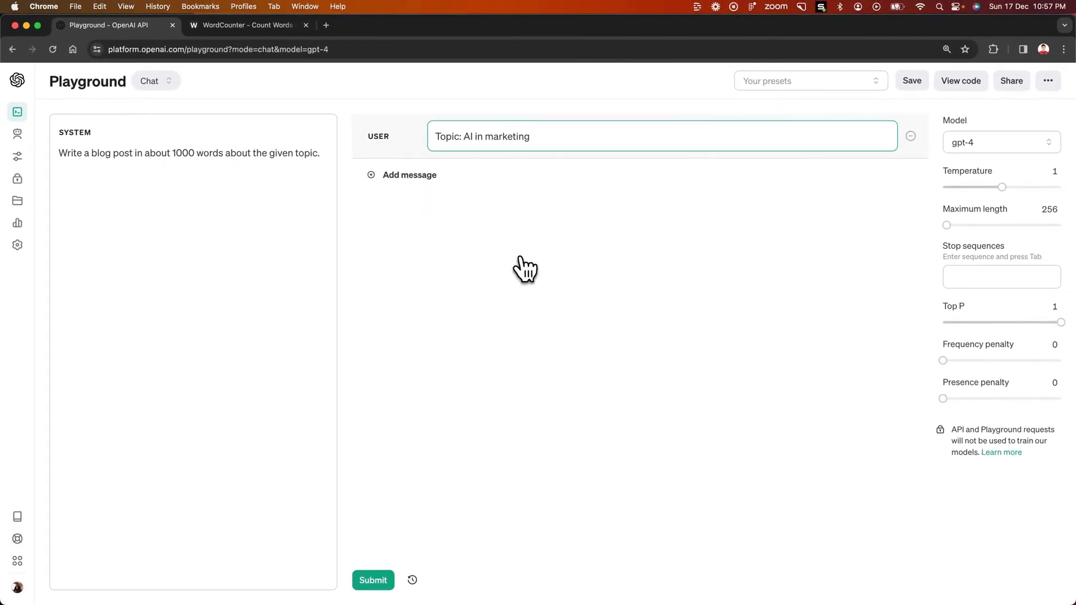
drag(983, 225, 992, 225)
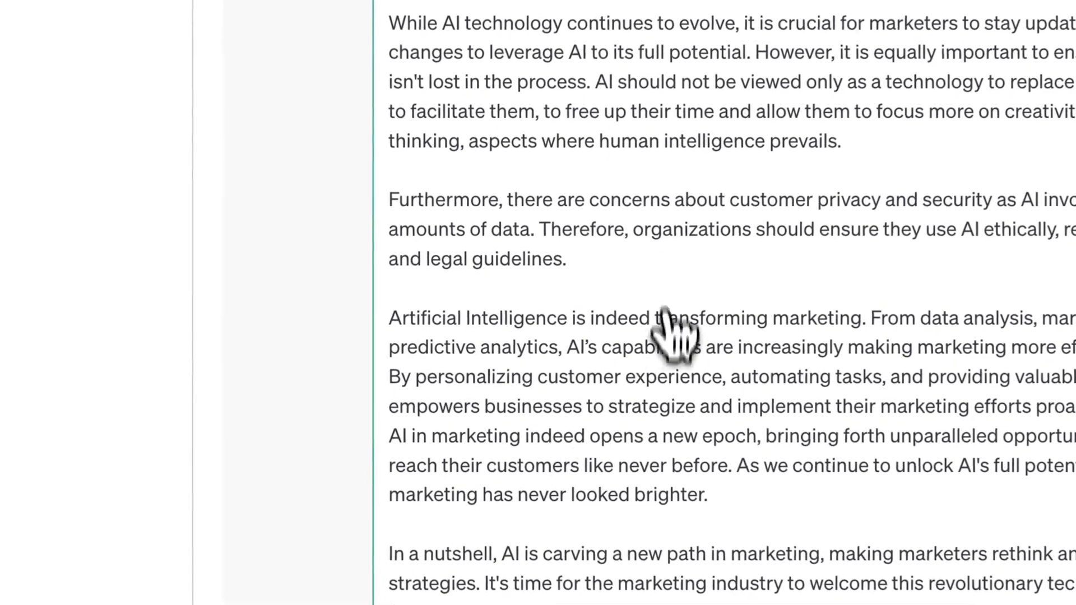
Step: Replace the WordCounter text with the generated blog post, counting 707 words
key(ctrl+a)
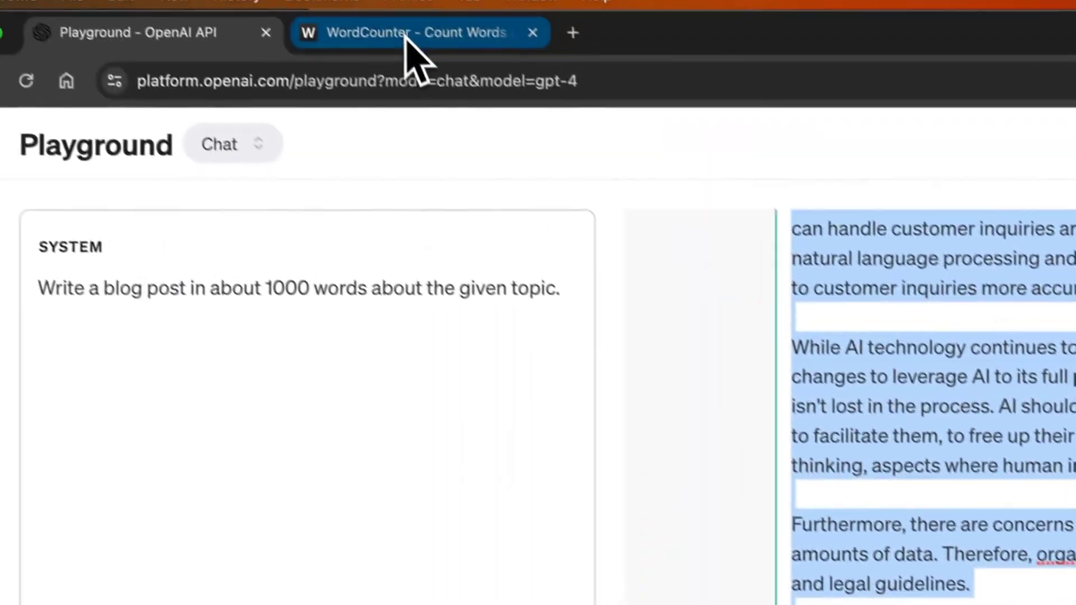
click(421, 53)
key(ctrl+a)
key(BackSpace)
key(ctrl+v)
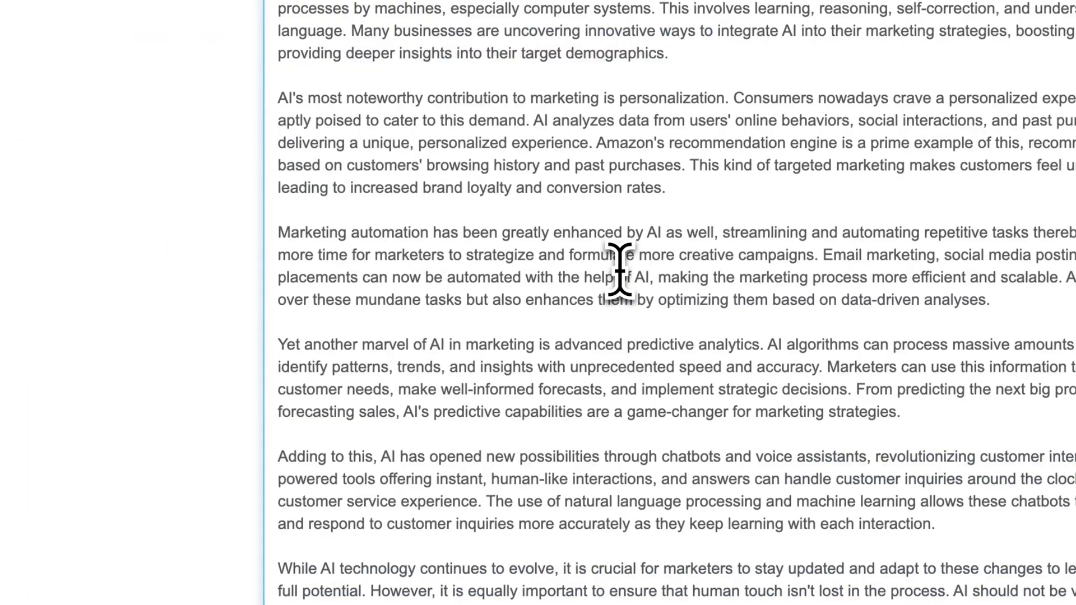
scroll(516, 377, up, 6)
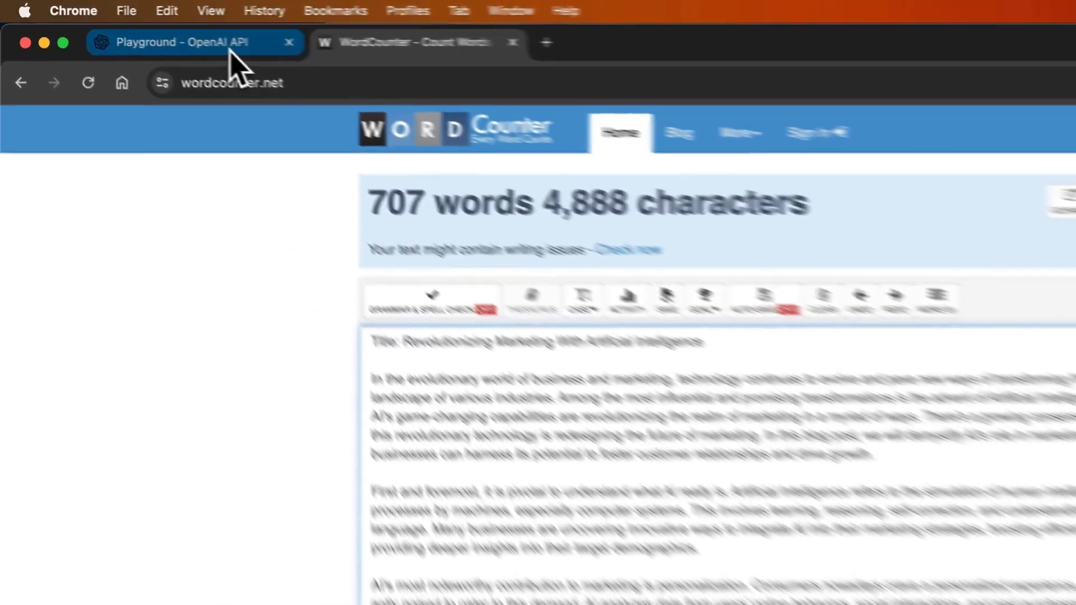
Step: Delete the generated blog post reply in Playground
click(125, 27)
scroll(829, 393, up, 10)
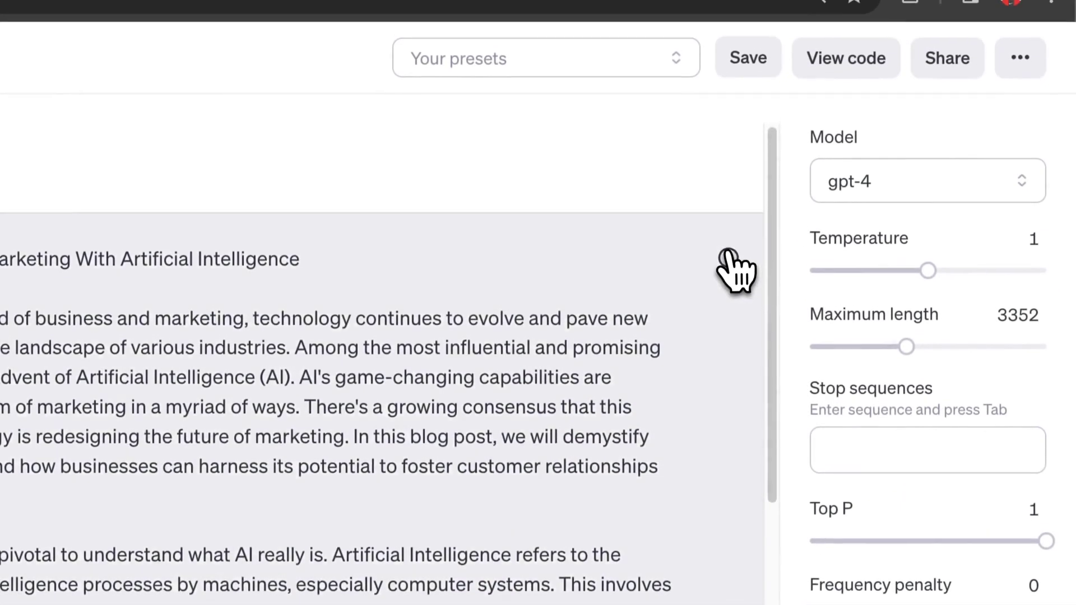
click(728, 219)
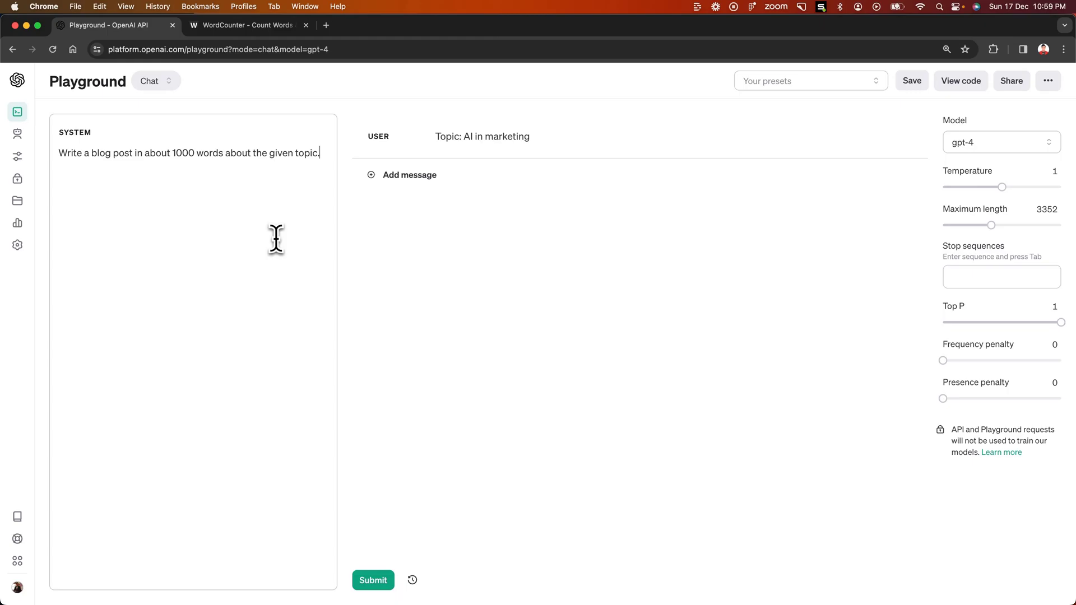
Step: Add 'about 5 sections', 'at least 3-4 paragraphs' and '4-5 sentences' requirements to the system prompt
drag(53, 174, 58, 153)
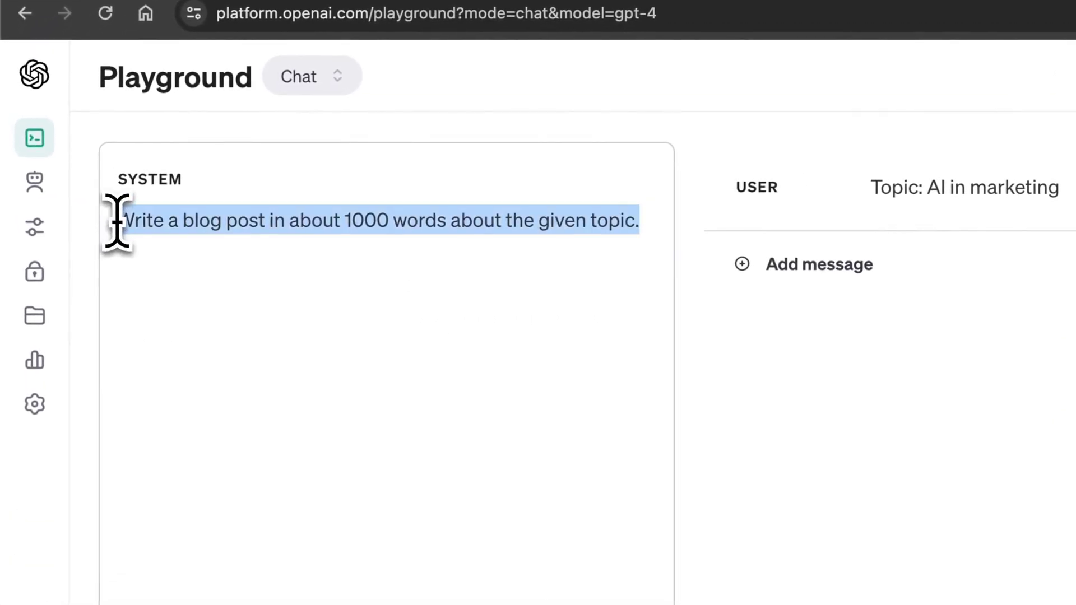
click(459, 308)
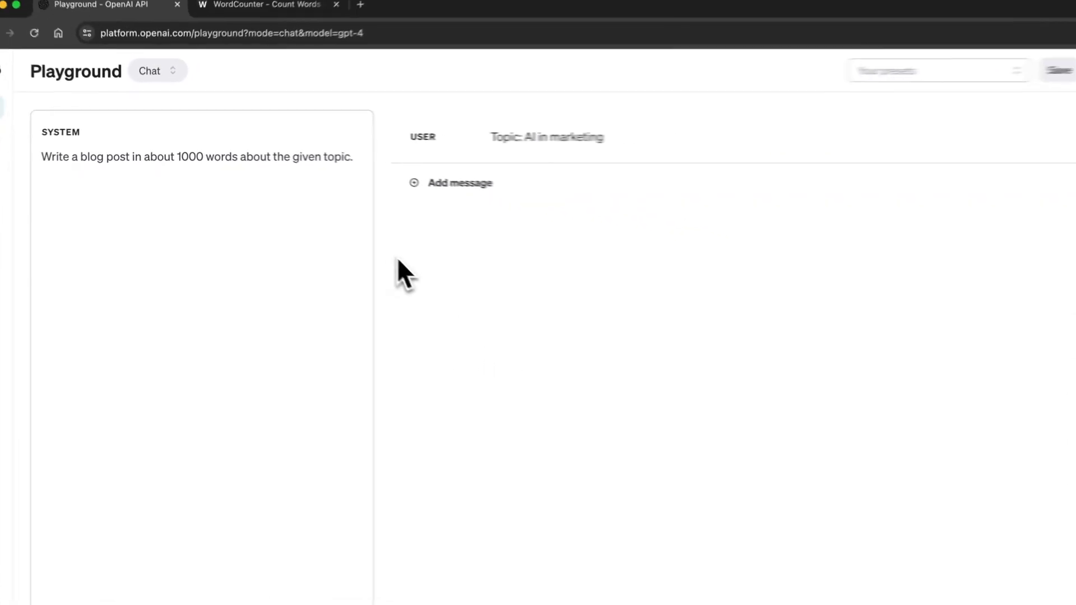
key(Return)
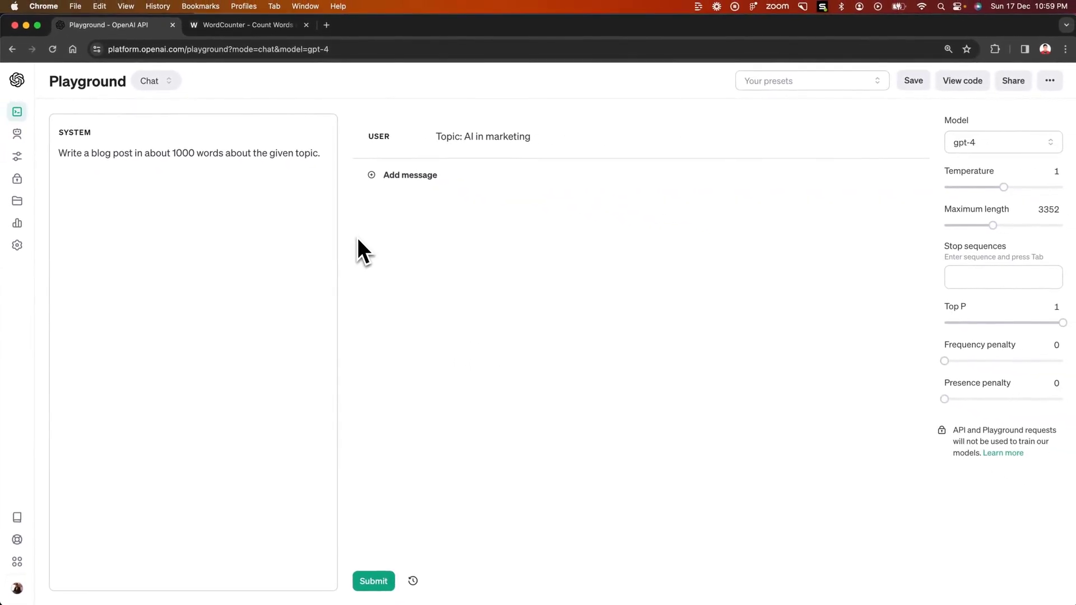
text(The blog s)
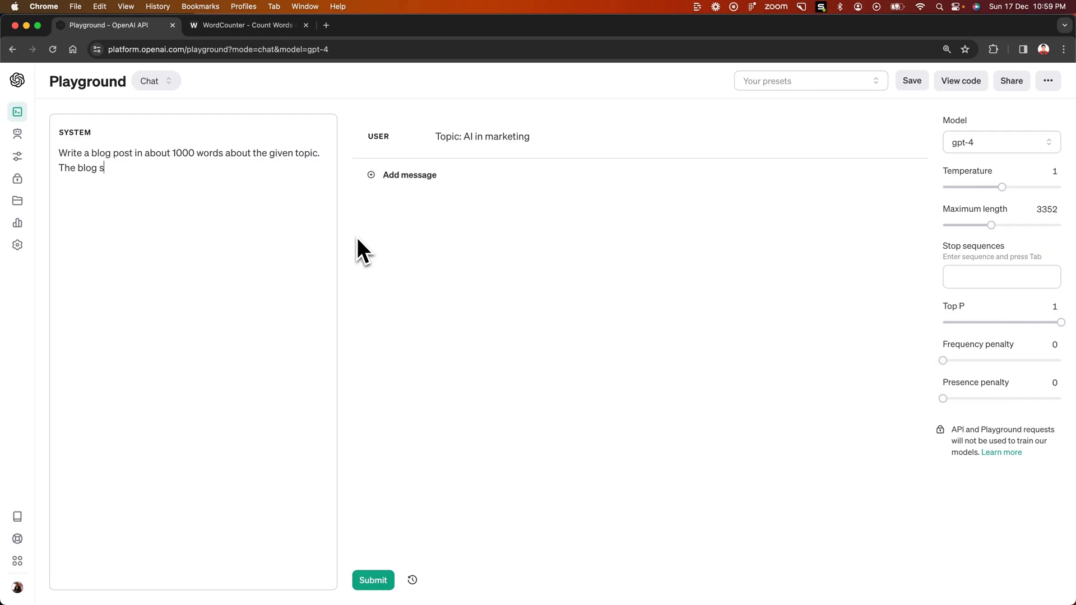
text(hould have about 5 sections.)
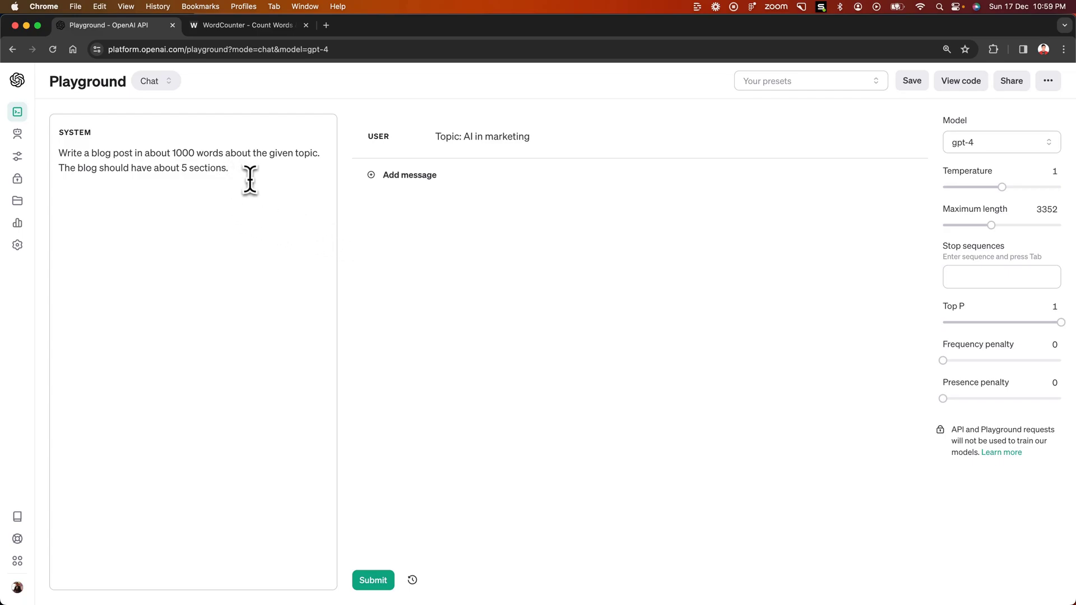
click(250, 180)
text(Each section should have at least)
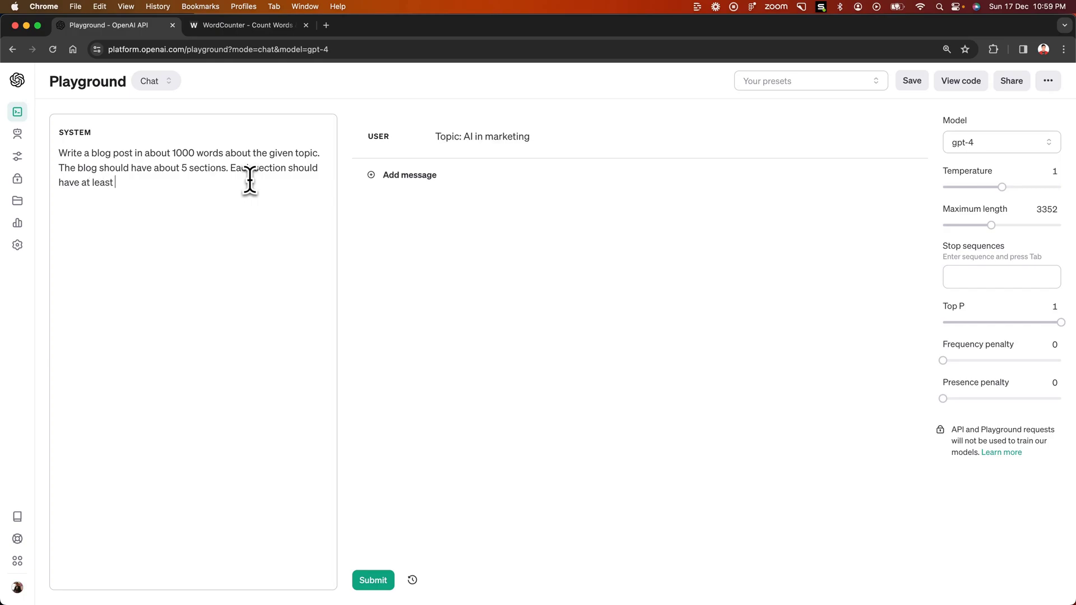
text( 3-4 paragraphs. And each paragraph w)
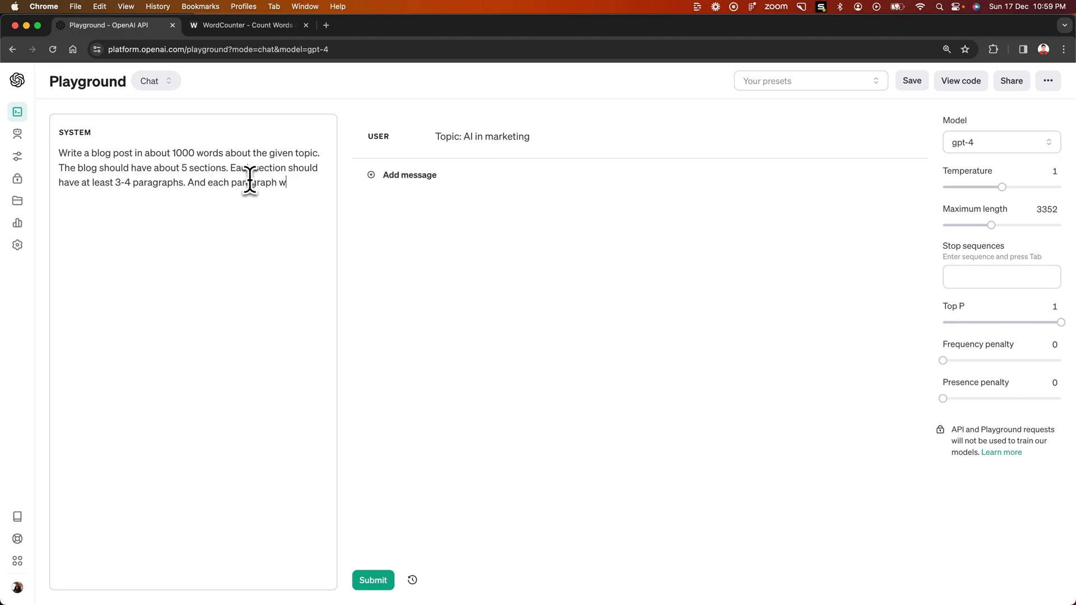
key(BackSpace)
text(should have 4-5 sentences.)
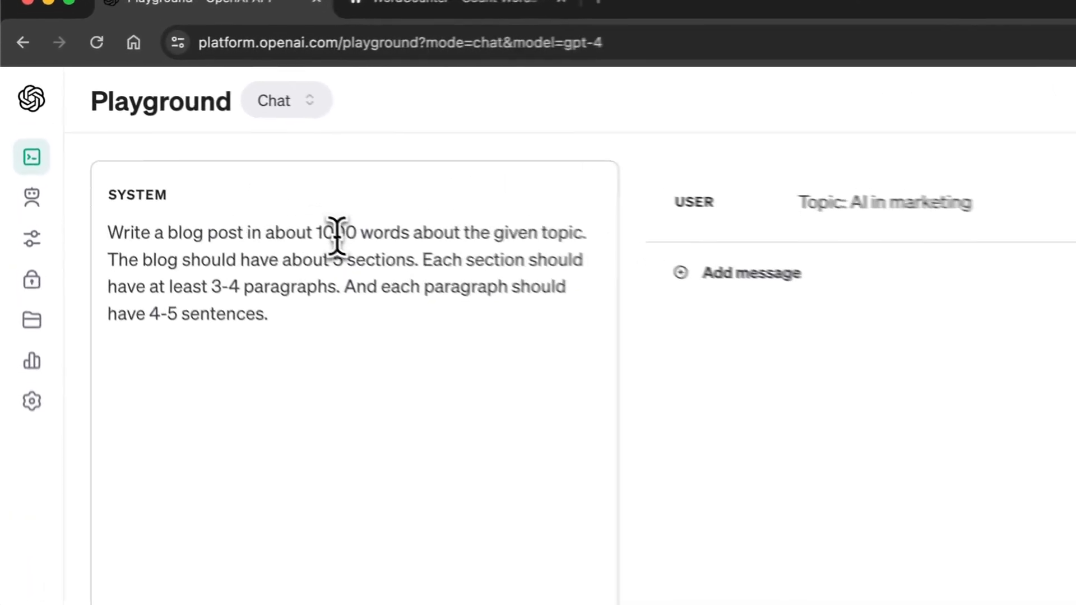
Step: Check the 1000-word, 5-section and sentence requirements, then submit to generate a sectioned post
drag(319, 233, 417, 233)
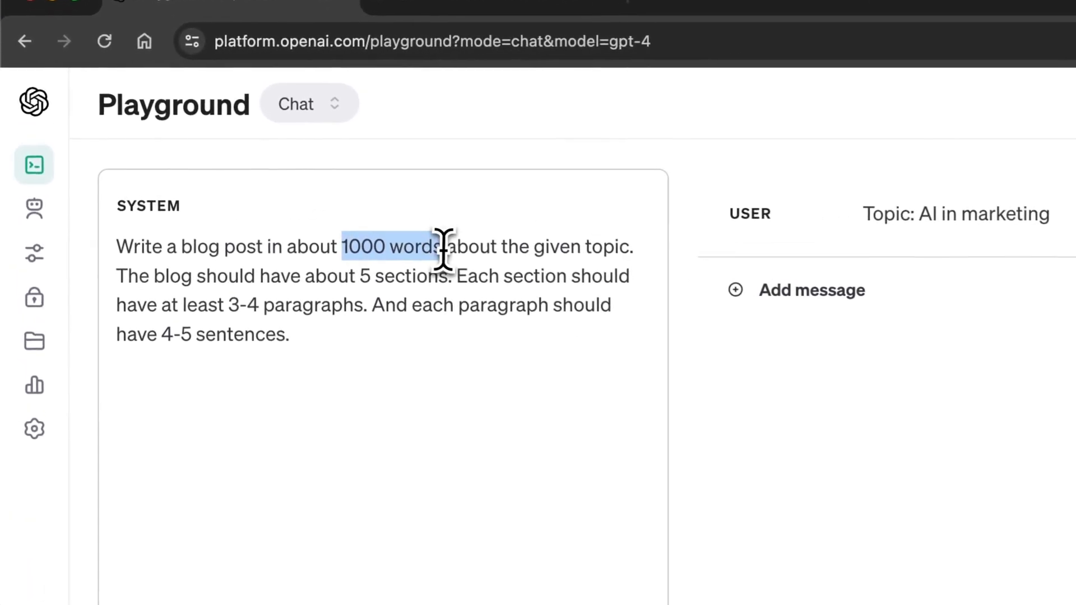
click(397, 325)
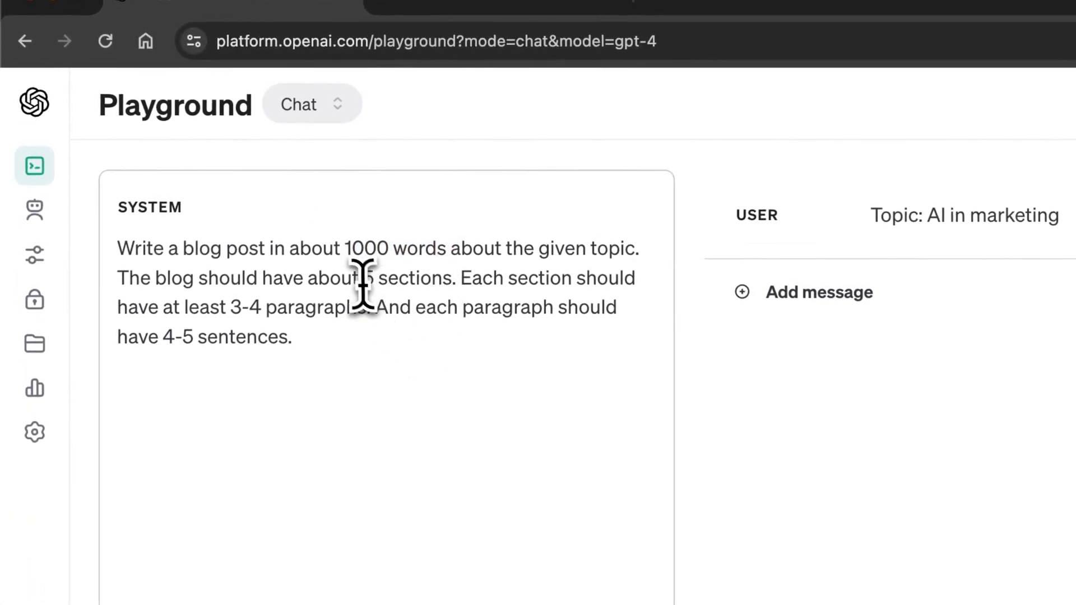
drag(361, 278, 372, 319)
click(443, 308)
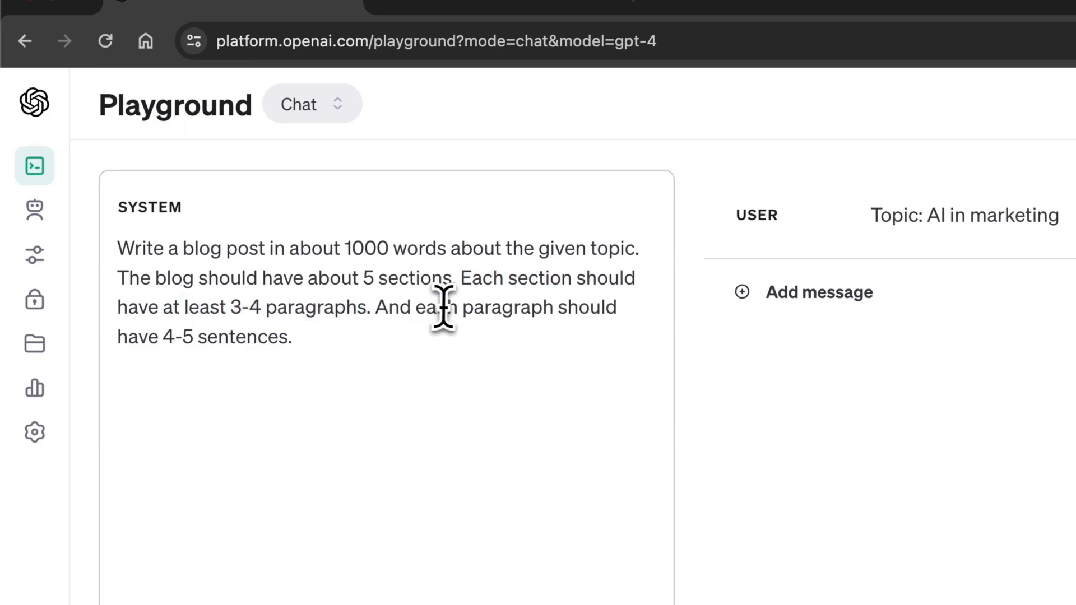
drag(443, 307, 464, 342)
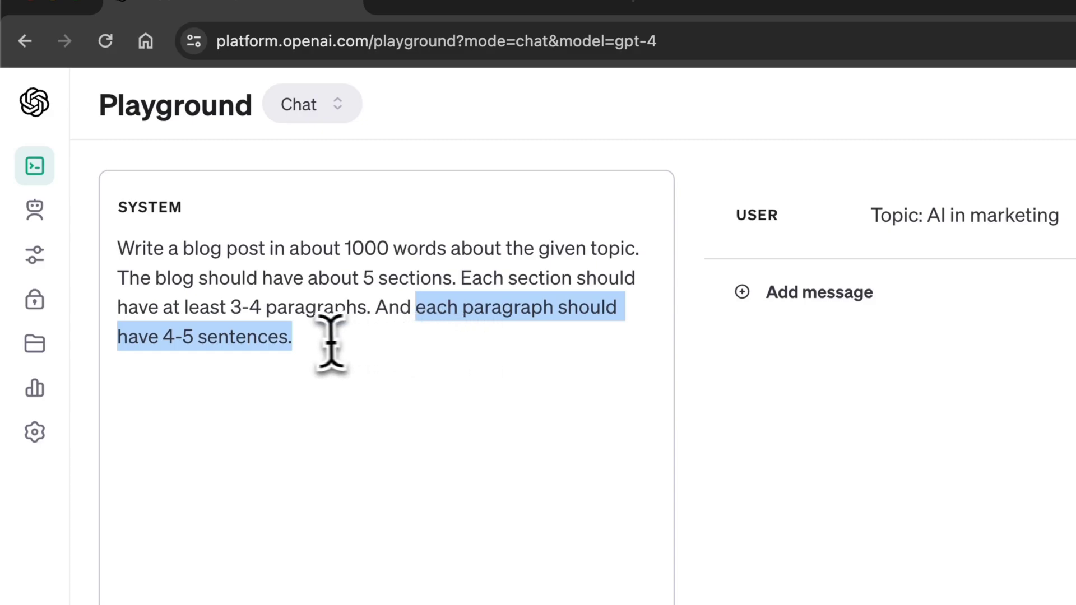
click(314, 315)
drag(265, 307, 307, 329)
click(263, 347)
double_click(263, 341)
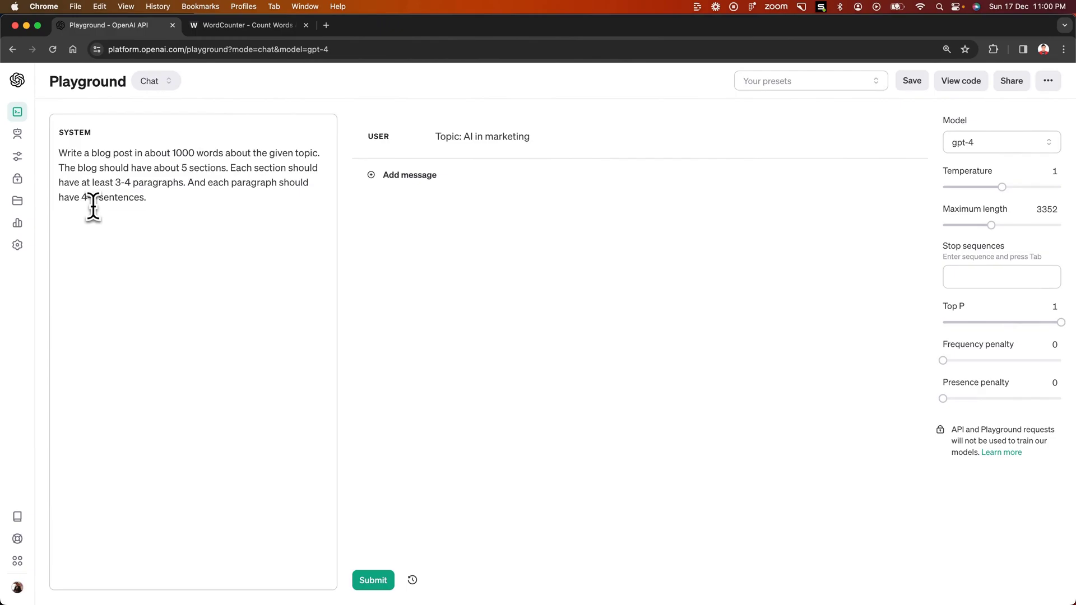
key(super+Return)
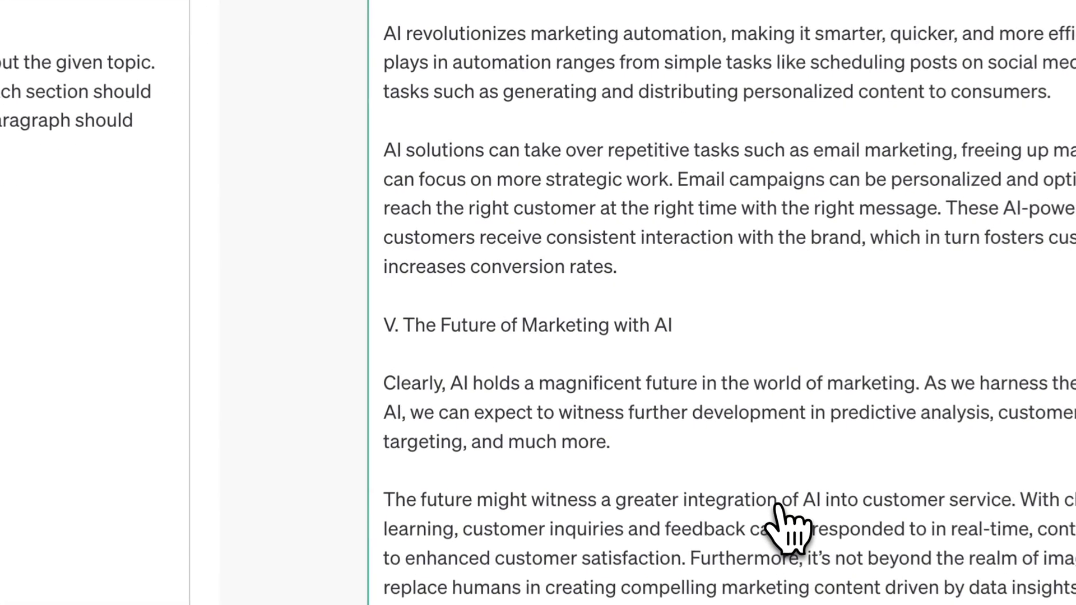
Step: Paste the new sectioned post into WordCounter, which counts 659 words
key(super+a)
click(456, 62)
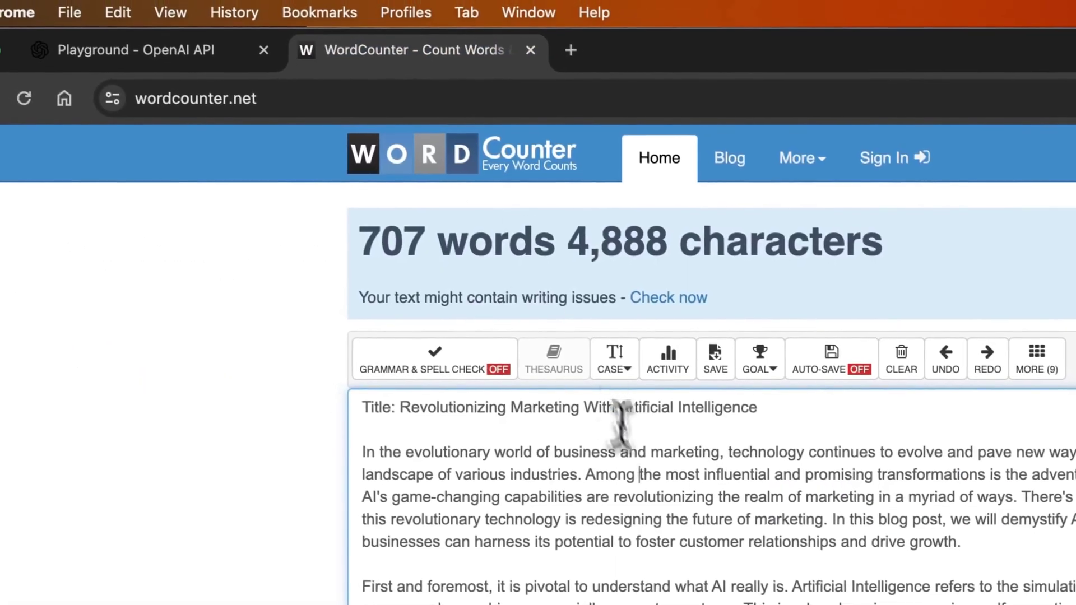
key(super+a)
key(super+v)
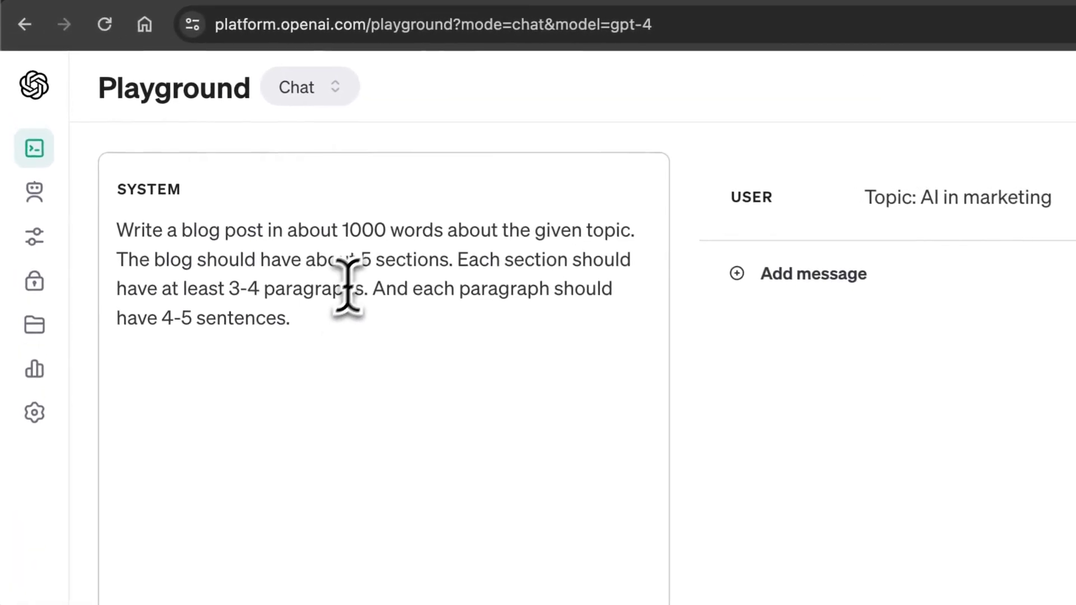
Step: Change the section count to 10 and join the next sentence with 'where each'
double_click(368, 261)
text(10)
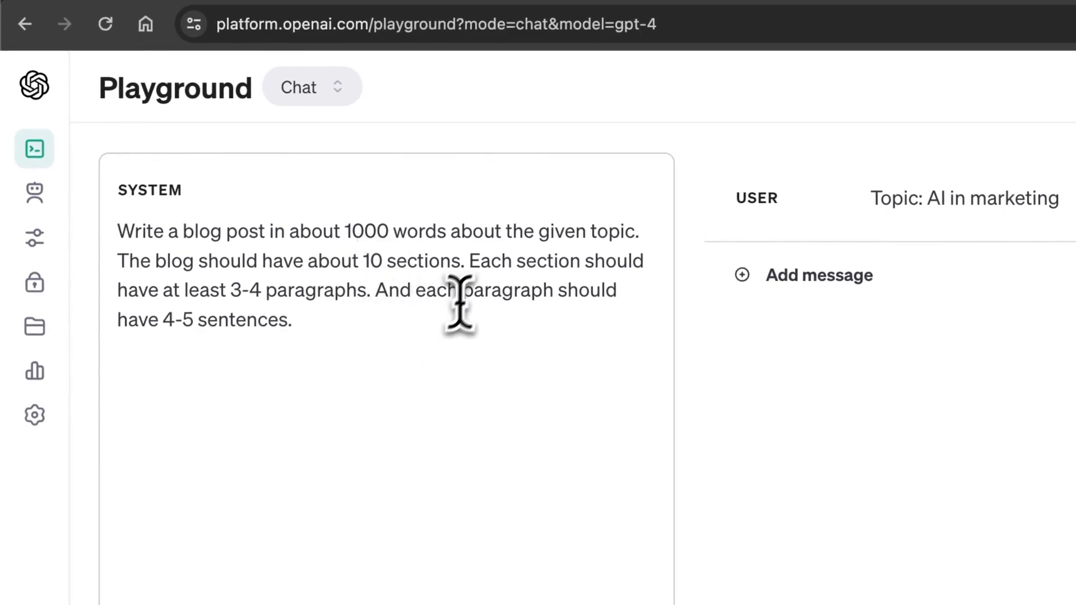
click(475, 262)
key(BackSpace)
key(BackSpace)
key(BackSpace)
text(where e)
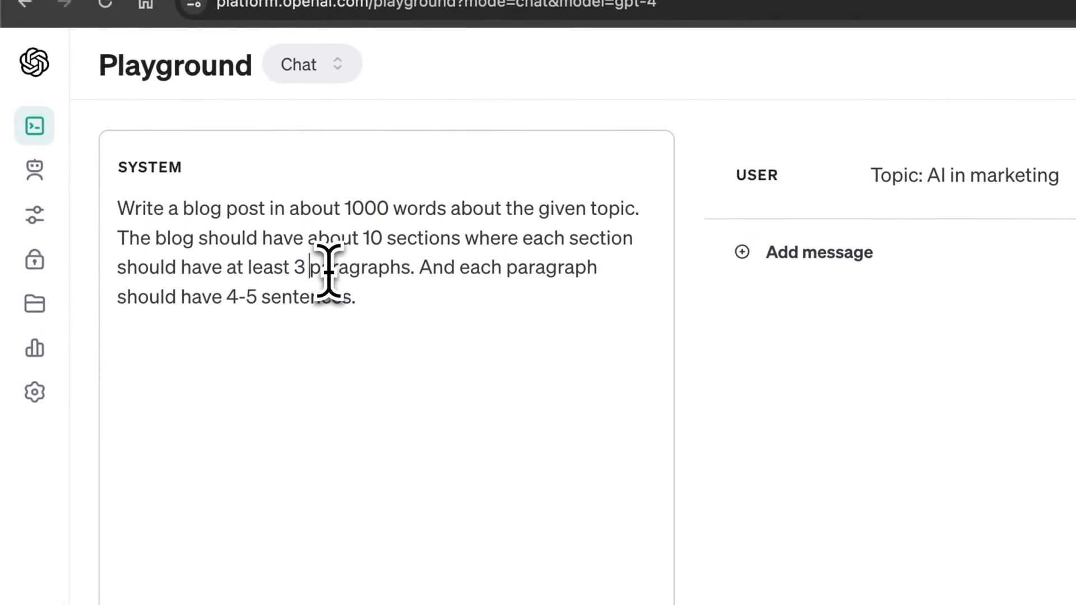
Step: Require 3 paragraphs per section, with each paragraph 'at least 5 lines.'
click(294, 268)
key(BackSpace)
key(BackSpace)
key(BackSpace)
key(BackSpace)
key(BackSpace)
key(BackSpace)
key(BackSpace)
key(BackSpace)
key(BackSpace)
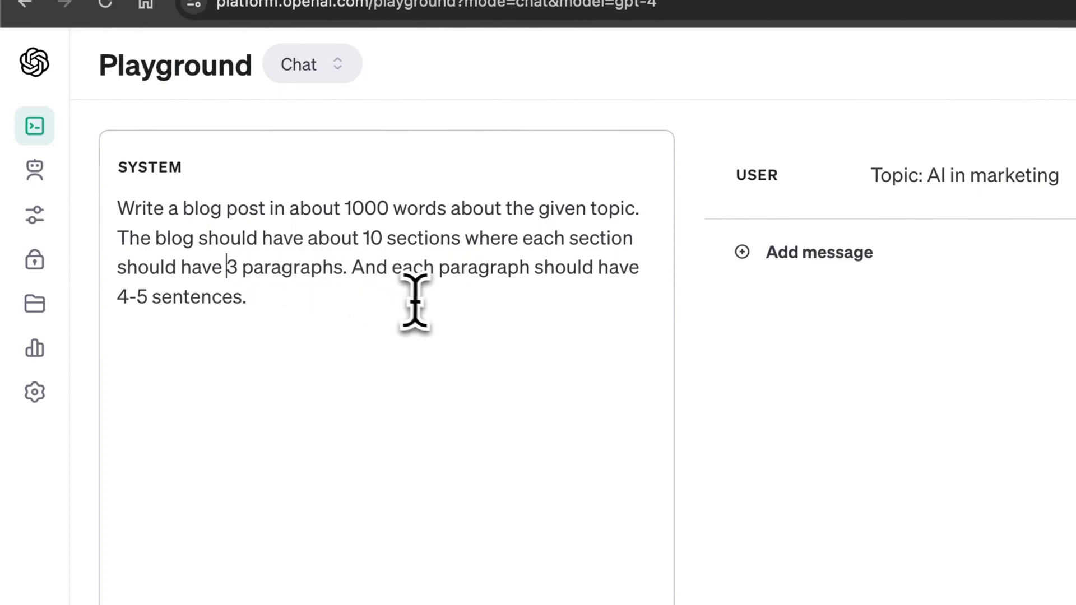
click(358, 272)
key(BackSpace)
key(BackSpace)
key(BackSpace)
text(a)
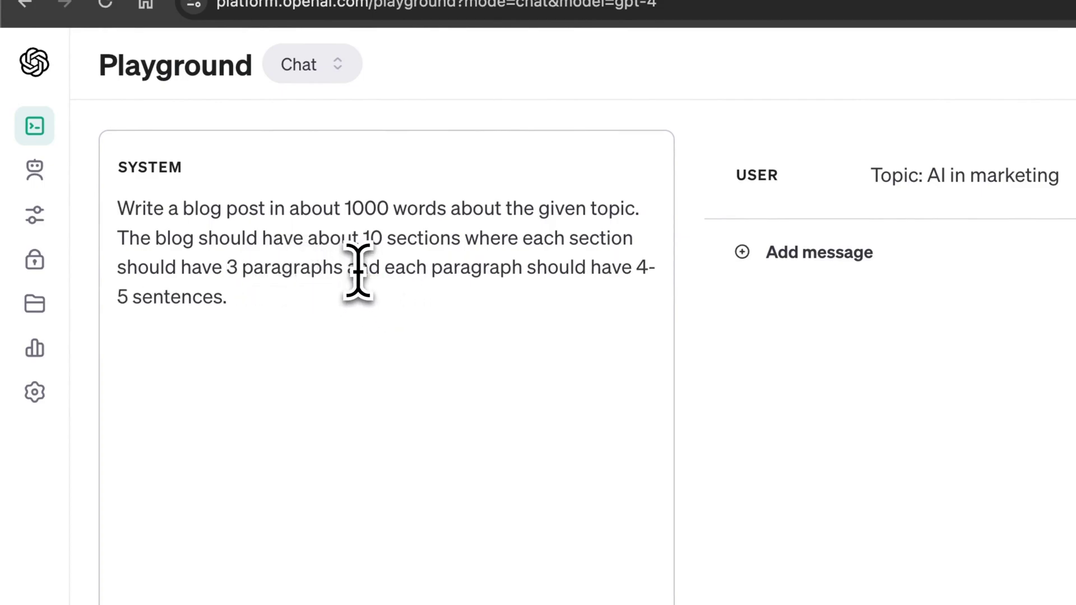
drag(637, 269, 642, 355)
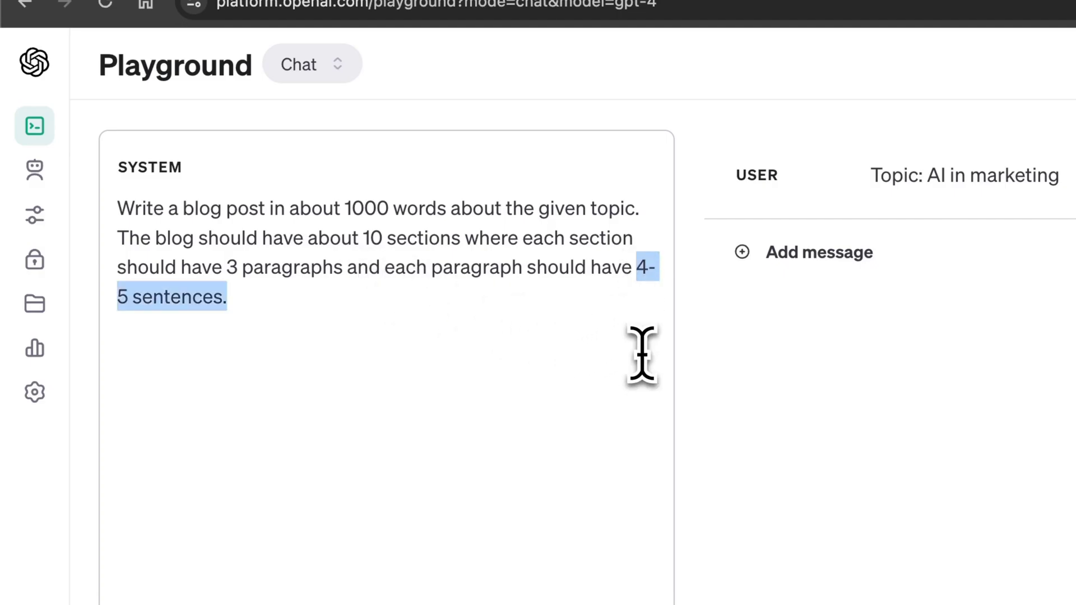
text(at least)
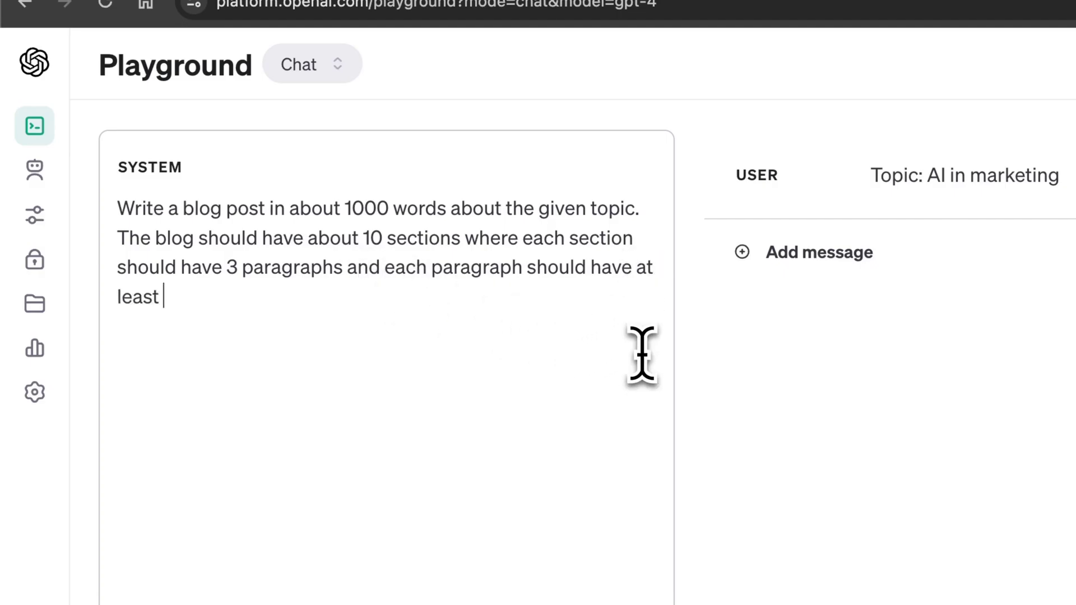
text( 5 lines.)
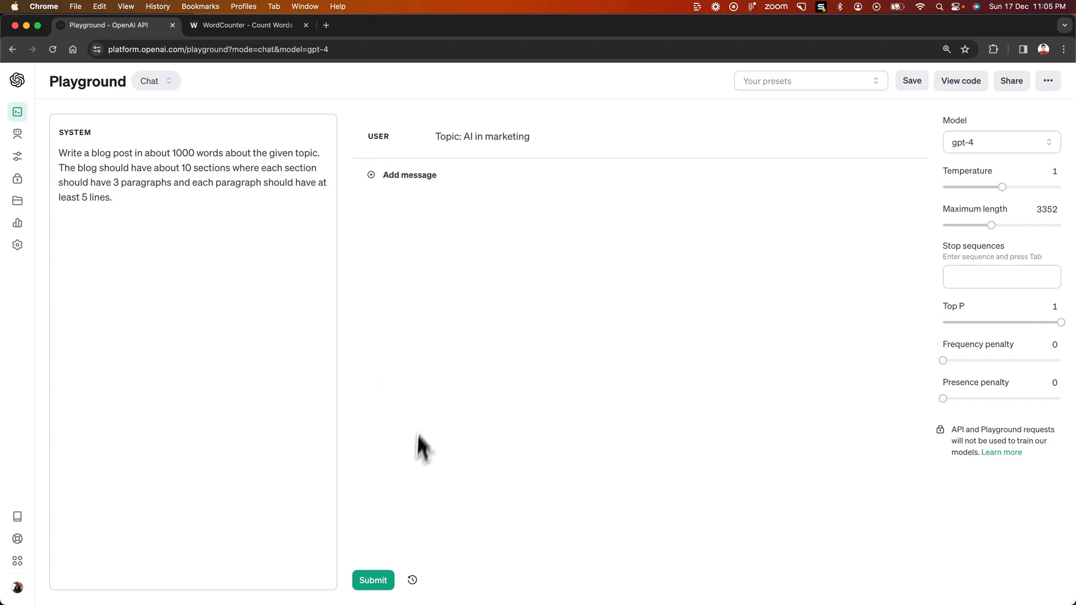
Step: Submit the revised ten-section prompt to generate a new blog post
click(375, 581)
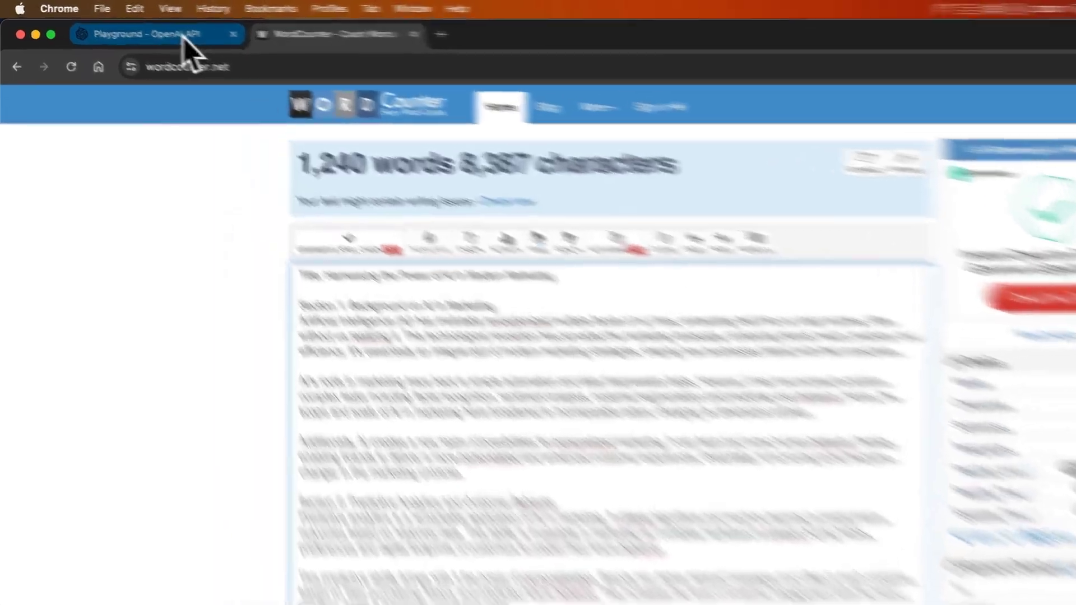
Step: Go back to the Playground post beginning 'Section 1: Background on AI in Marketing'
click(135, 31)
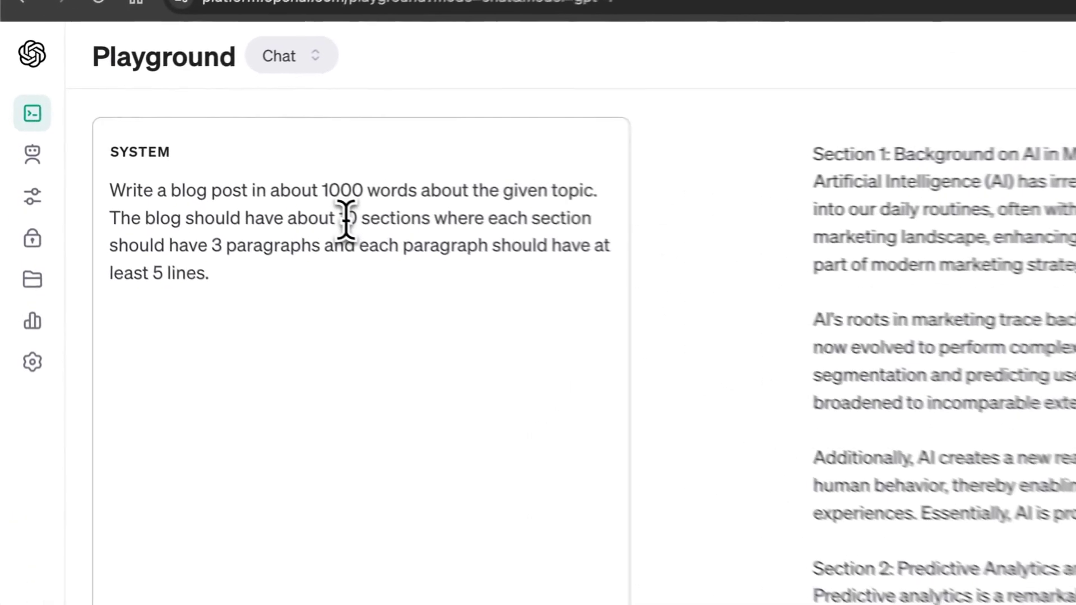
drag(341, 219, 431, 219)
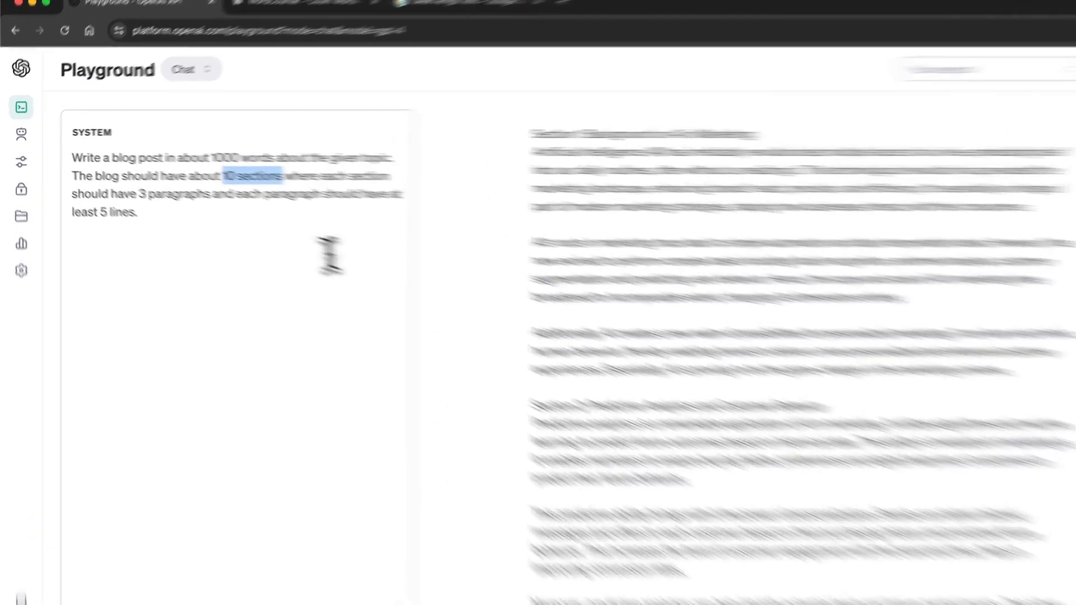
click(202, 210)
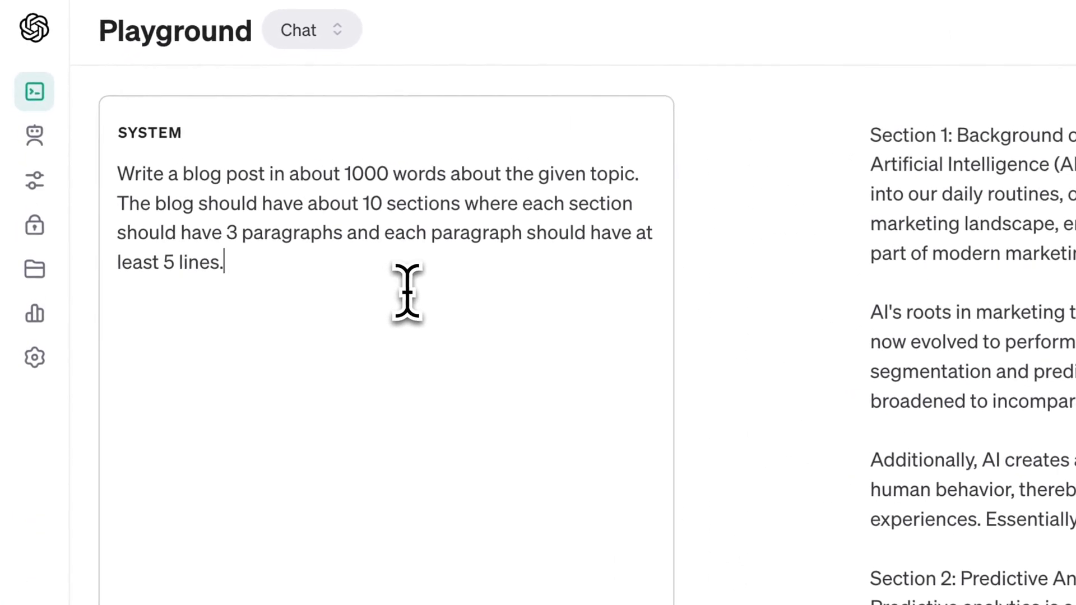